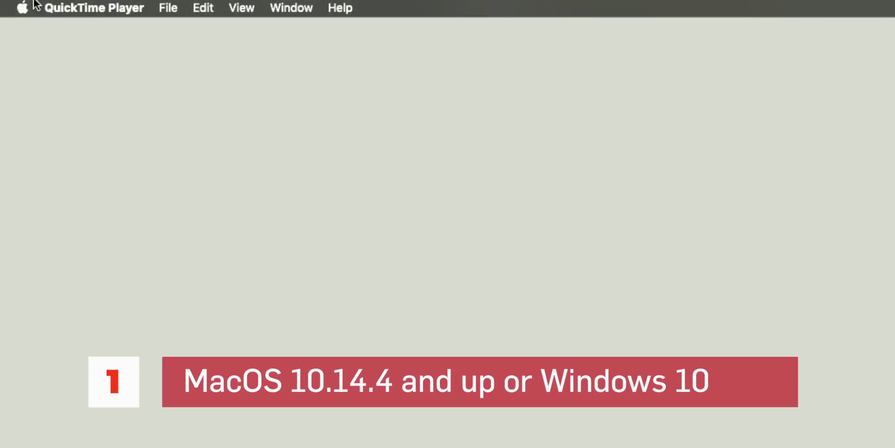
Check the macOS version in About This Mac and the Windows 10 version in System > About.
click(22, 8)
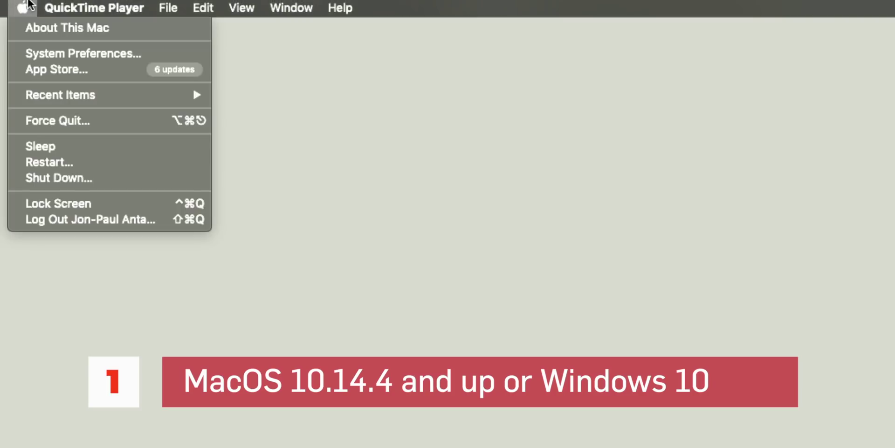
click(39, 28)
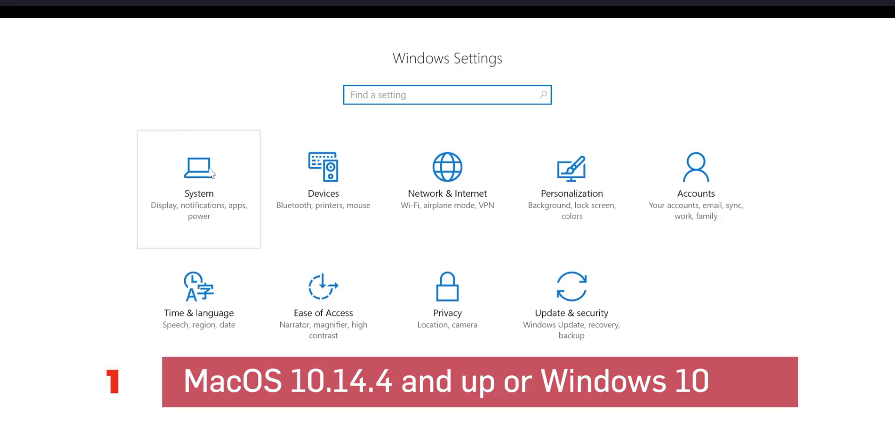
click(200, 163)
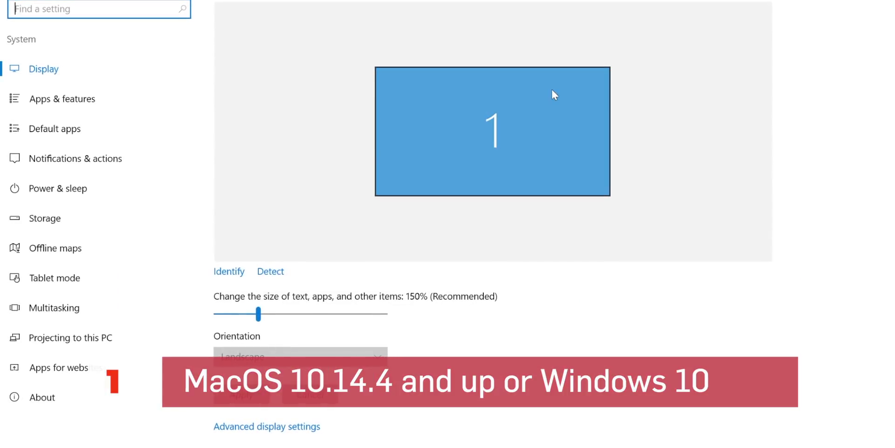
click(25, 402)
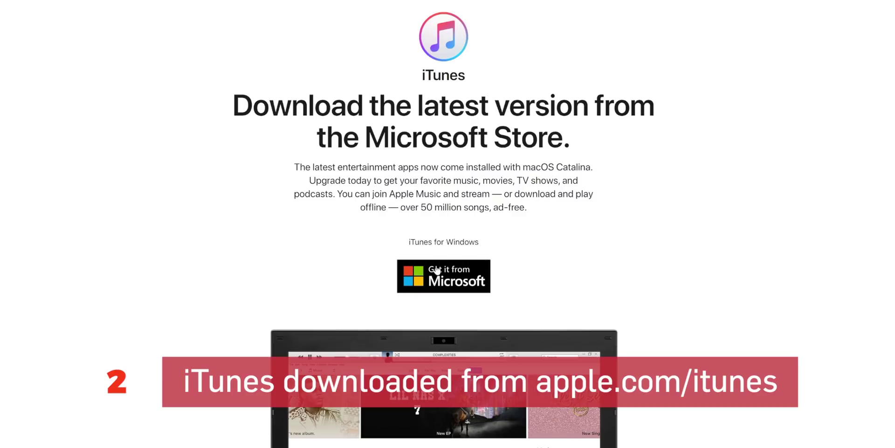
Follow the 'Windows ›' link under other versions on the apple.com/itunes page.
scroll(437, 273, down, 10)
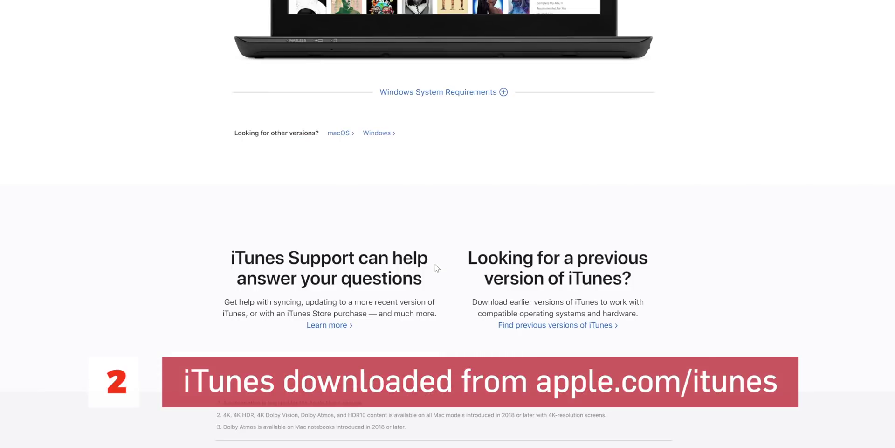
click(378, 132)
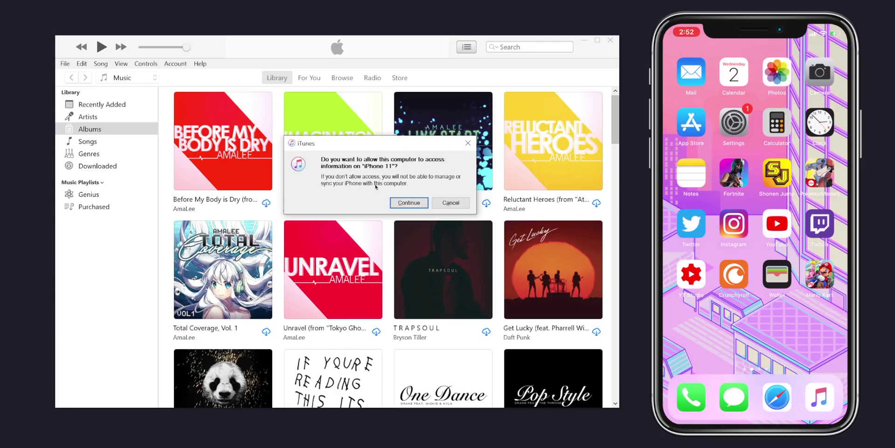
Allow access to the iPhone 11 and show its Summary page in iTunes on Windows and Mac.
click(410, 202)
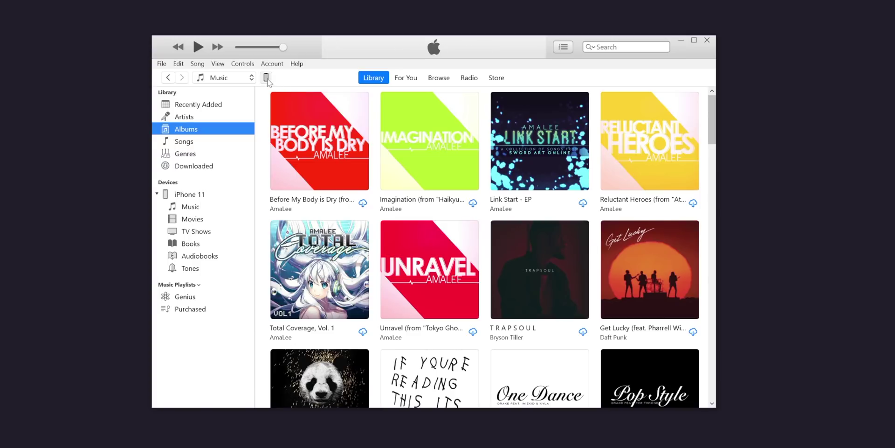
click(266, 77)
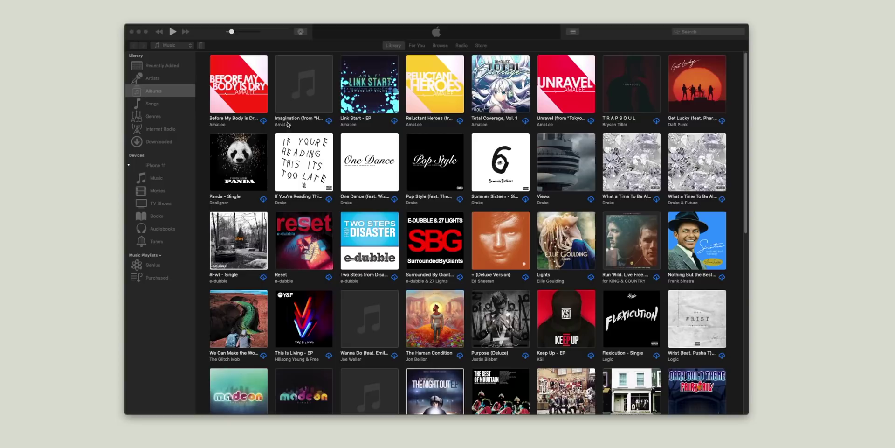
click(201, 46)
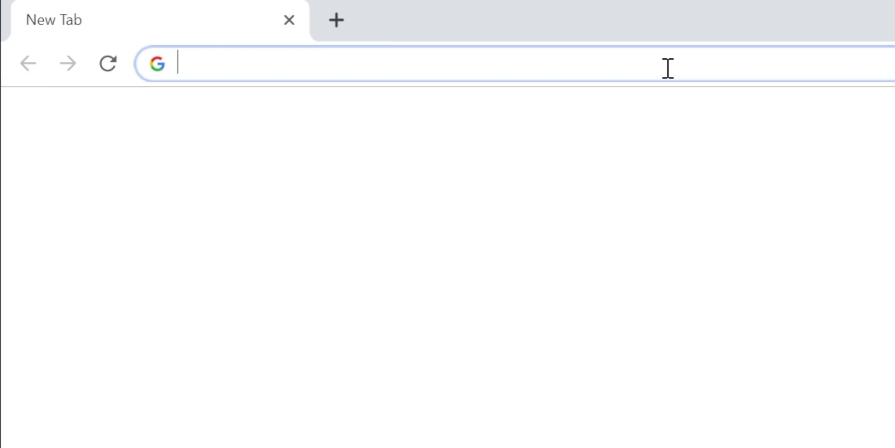
Load altstore.io by entering 'altstore' in Chrome's address bar.
text(alt)
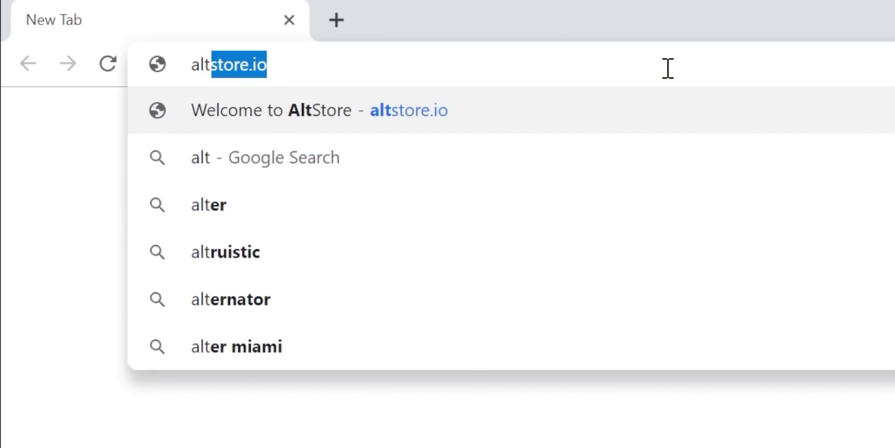
text(store)
key(Return)
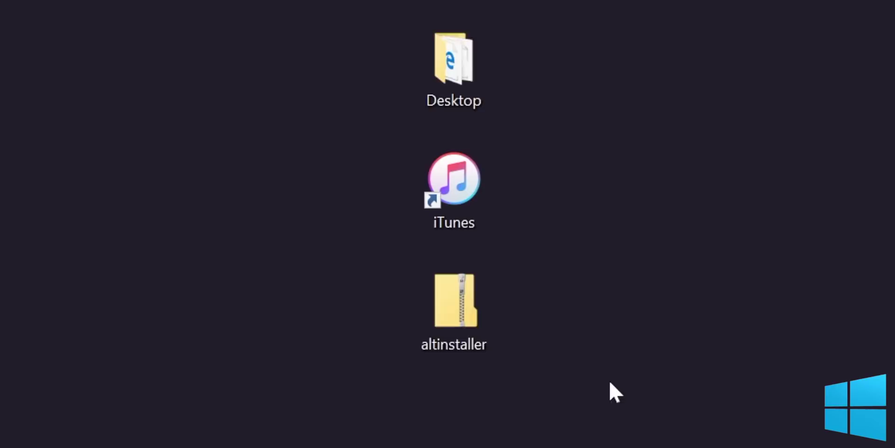
Extract the altinstaller zip and run the AltServer setup, keeping the default install folder.
right_click(676, 309)
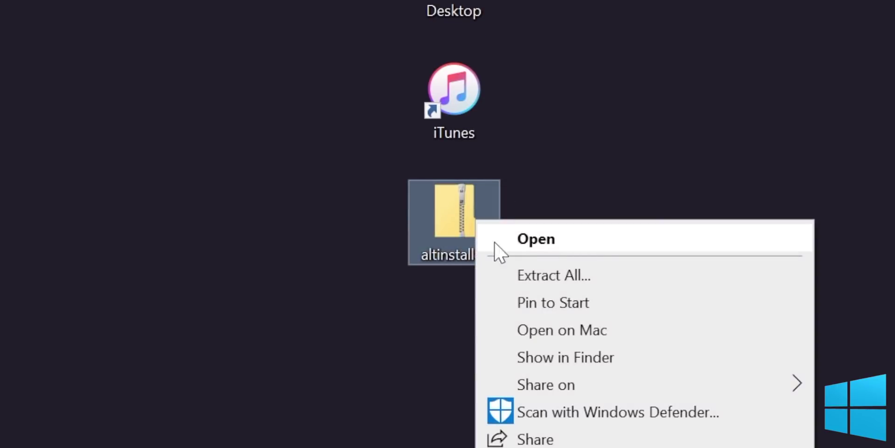
click(507, 274)
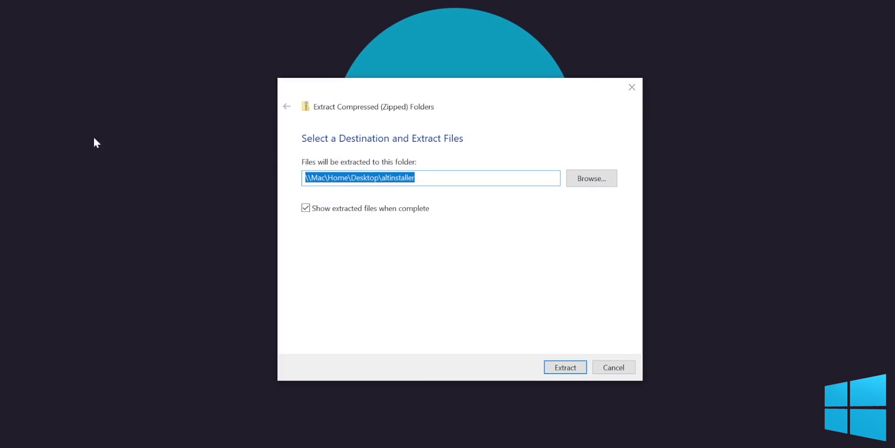
click(574, 366)
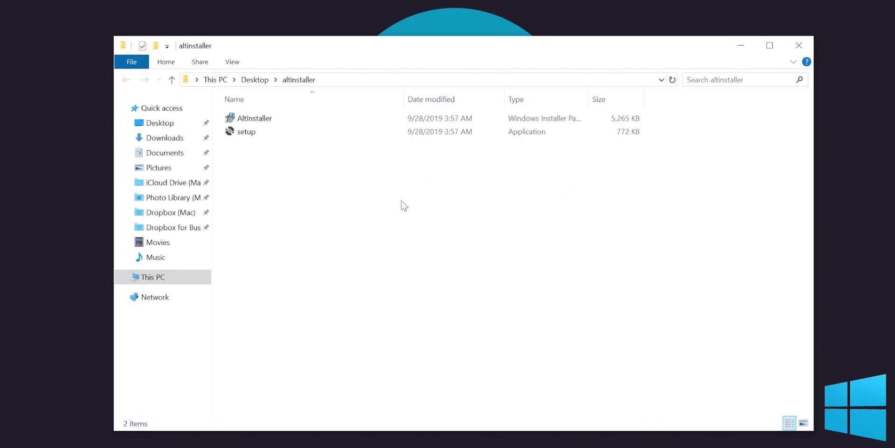
double_click(295, 134)
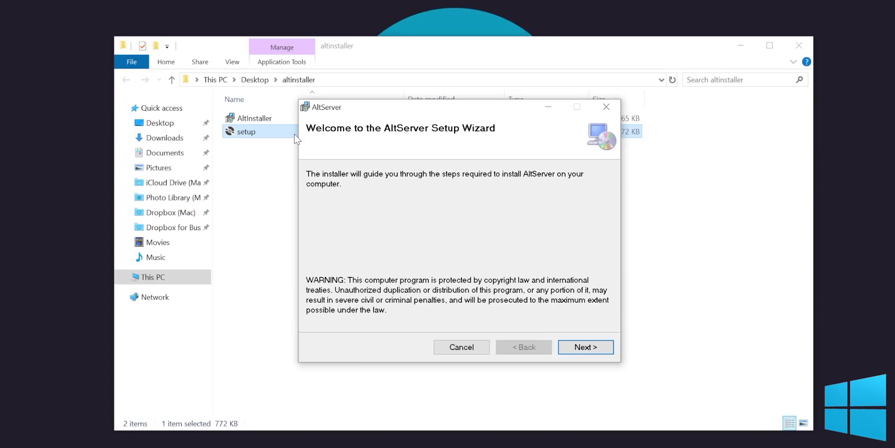
click(586, 347)
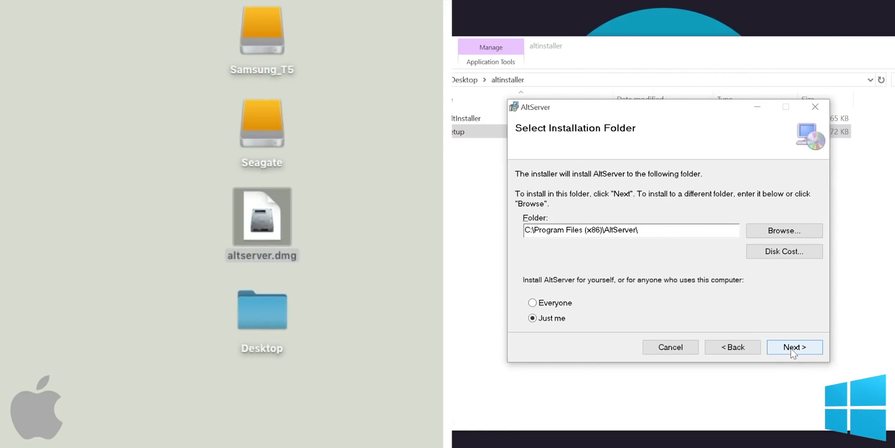
click(794, 347)
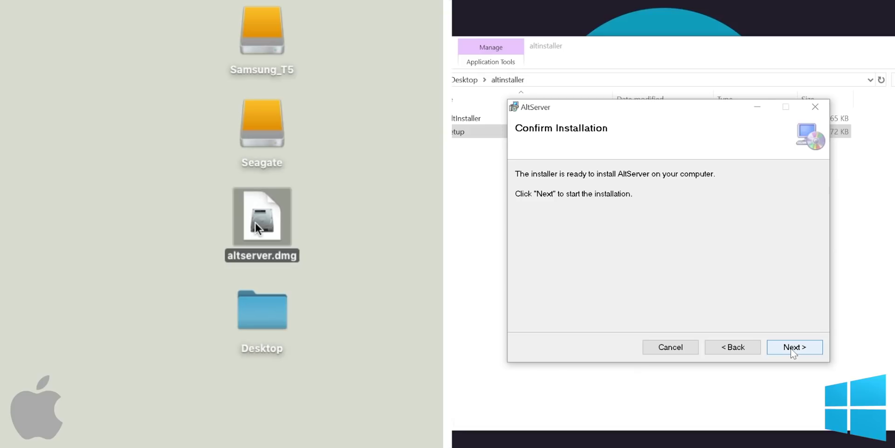
Complete the Windows AltServer install and open the unverified altserver.dmg on the Mac.
right_click(256, 223)
click(794, 347)
key(alt)
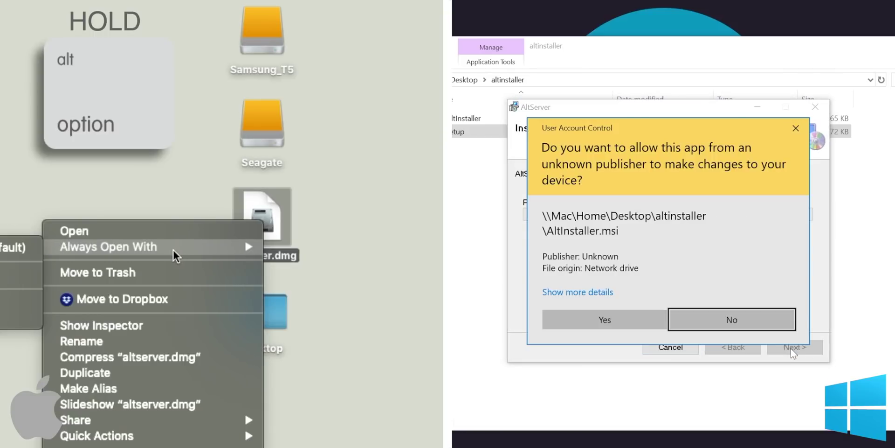
click(605, 319)
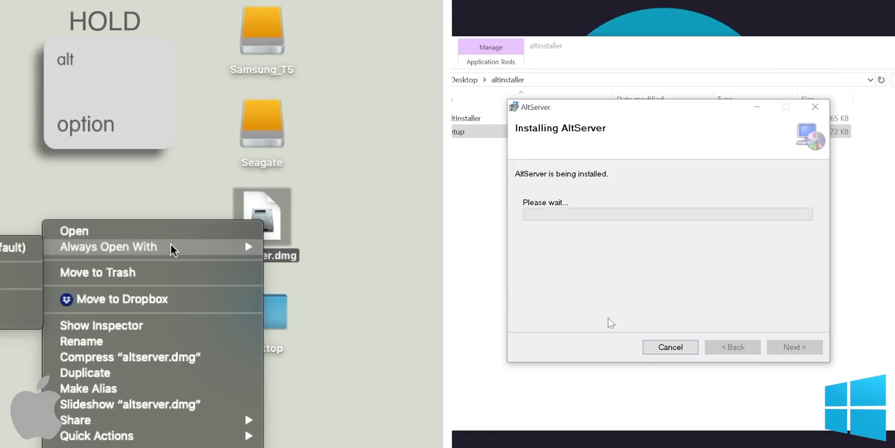
click(156, 232)
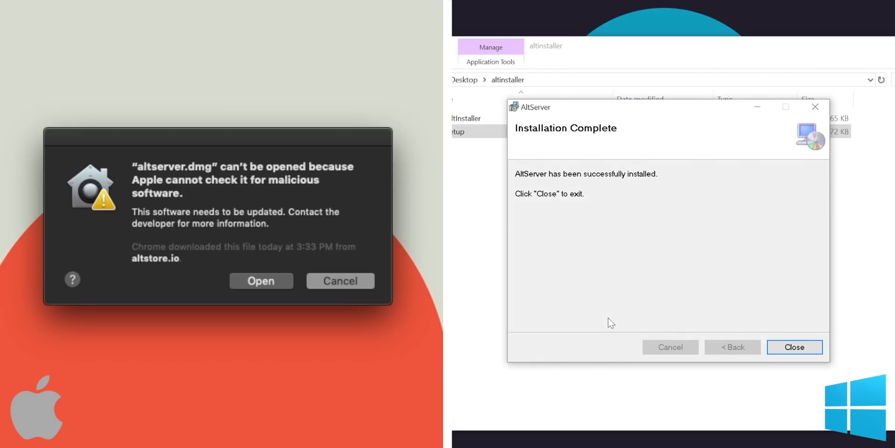
click(260, 280)
click(787, 349)
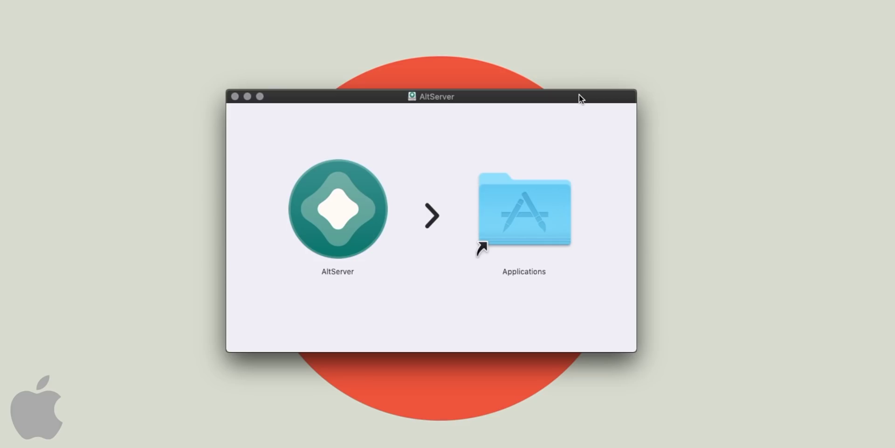
Copy AltServer into Applications, launch it from Launchpad page 2, and open its menu-bar options.
drag(340, 237, 516, 221)
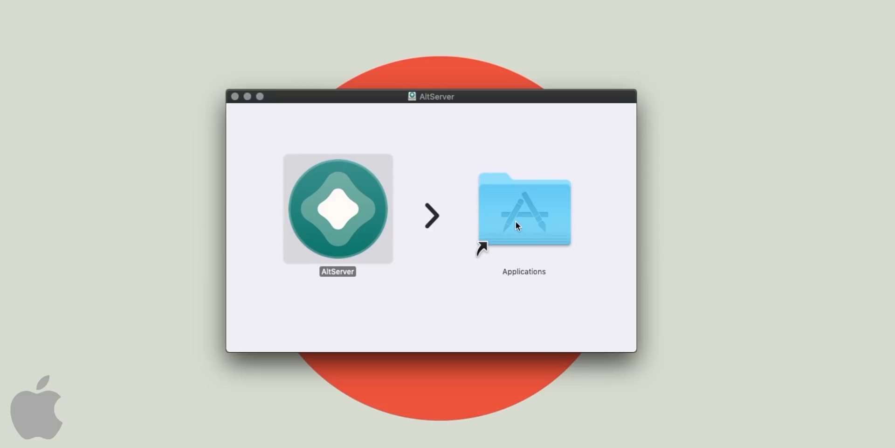
click(236, 97)
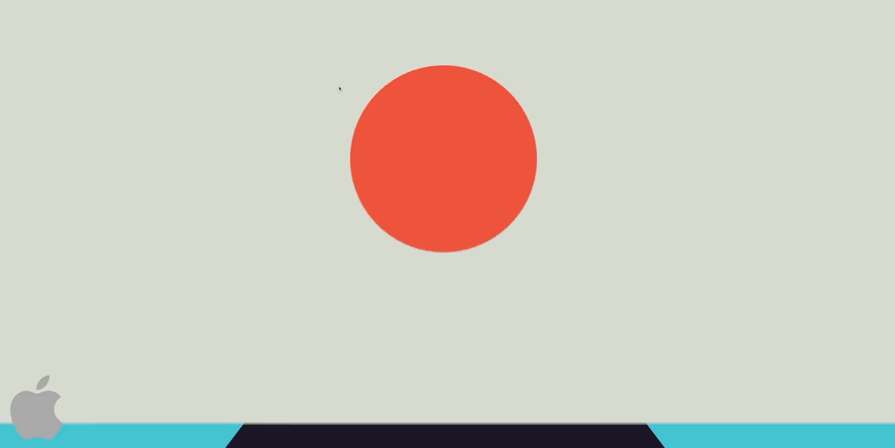
key(F4)
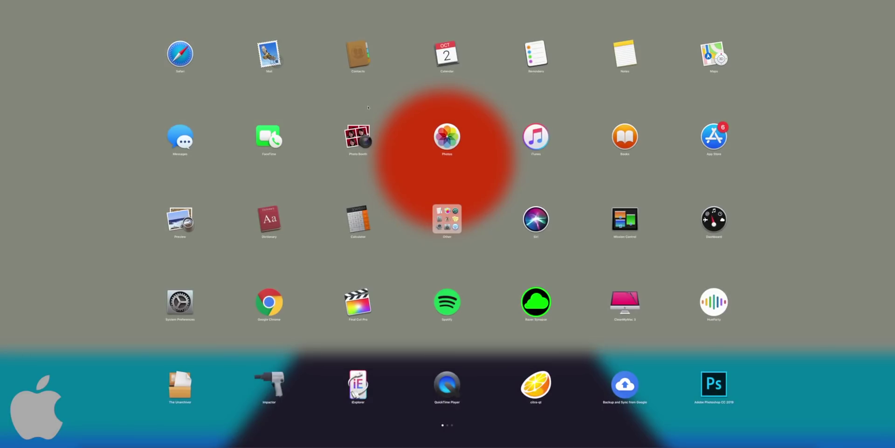
drag(742, 189, 577, 226)
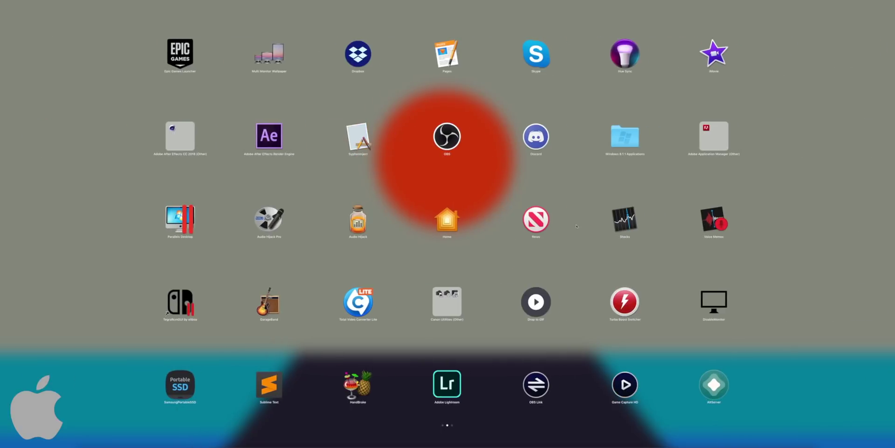
click(714, 384)
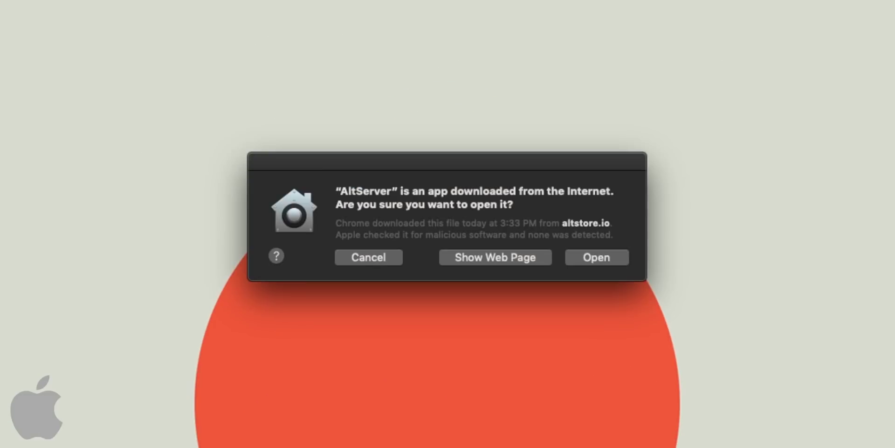
click(596, 259)
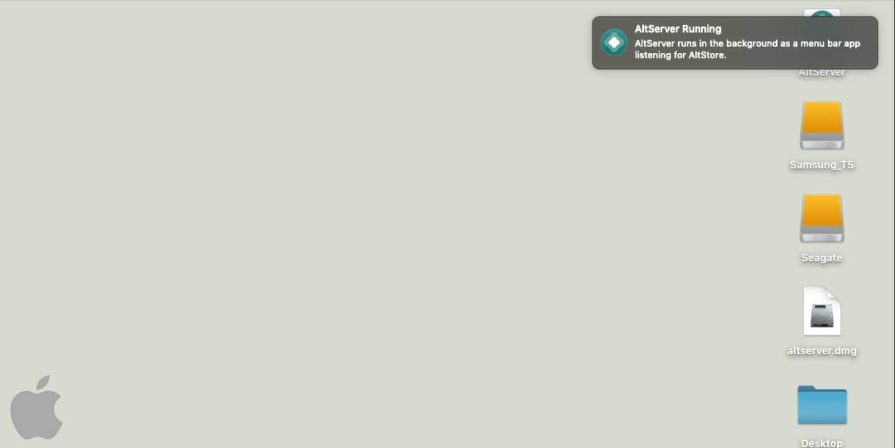
mouse_move(624, 5)
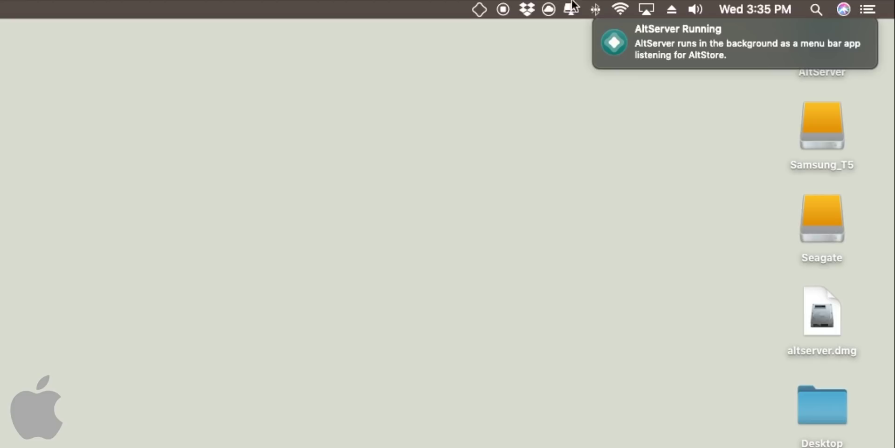
click(487, 9)
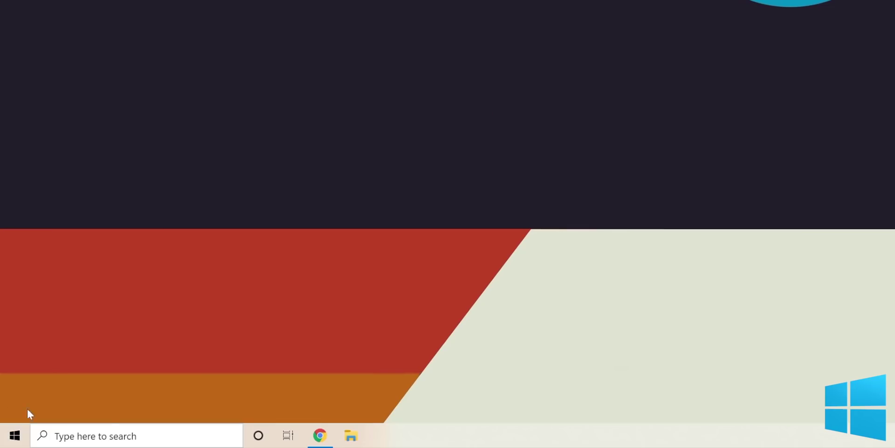
Launch AltServer via the 'altser' taskbar search and show its Install AltStore submenu listing iPhone 11.
click(112, 436)
text(a)
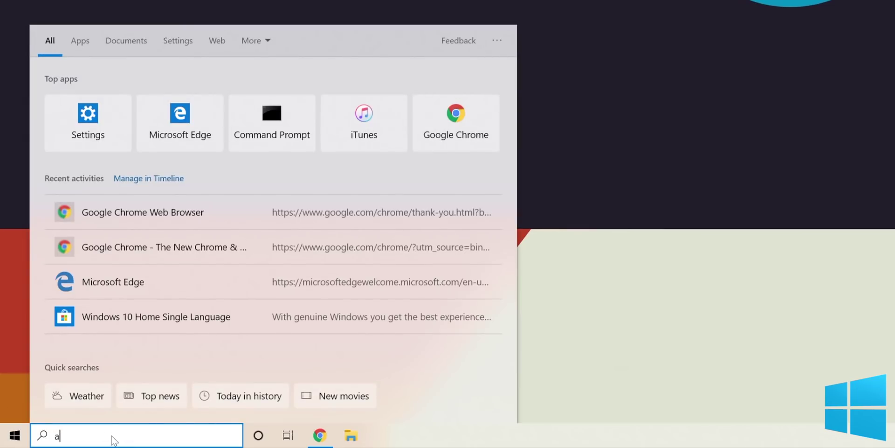
text(ltser)
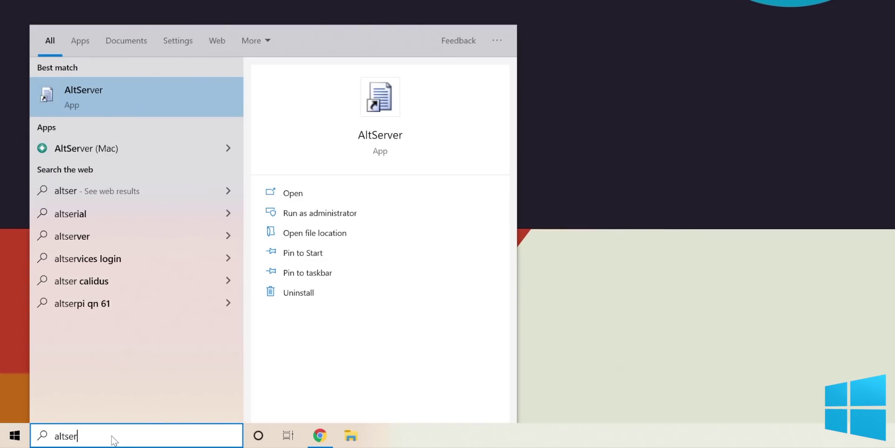
click(315, 195)
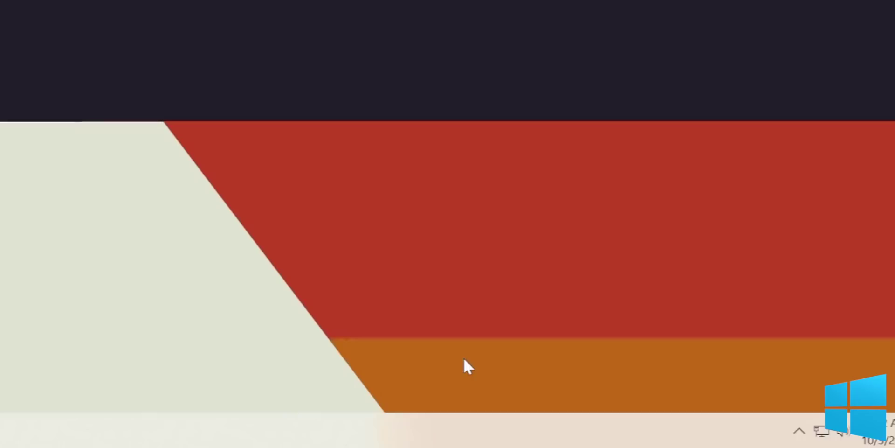
click(799, 429)
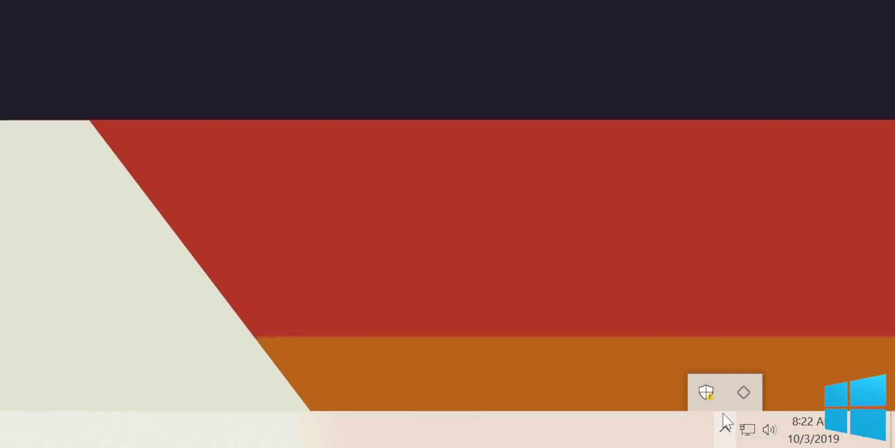
click(745, 391)
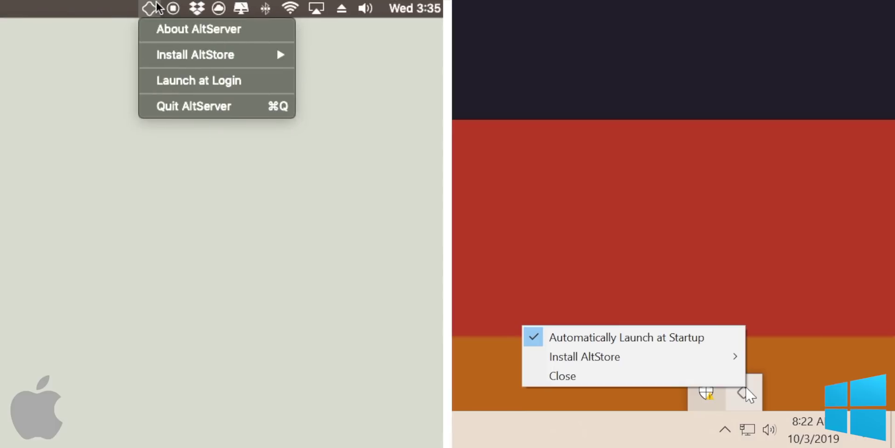
mouse_move(718, 358)
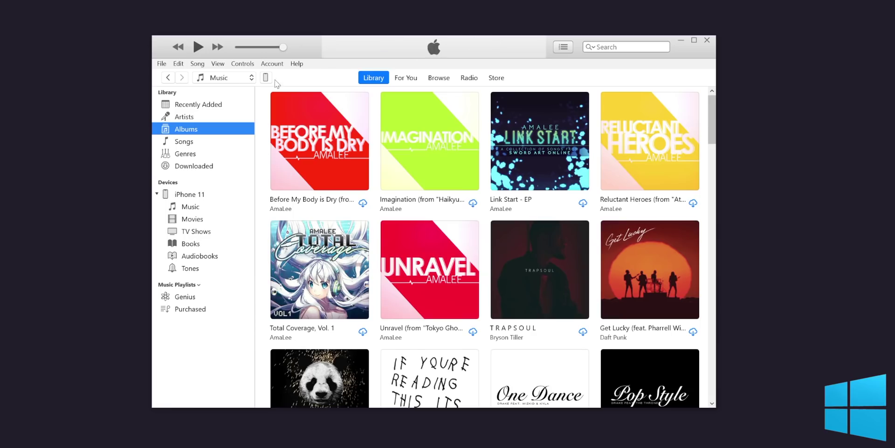
Show the iPhone 11 Summary page in iTunes on both the Windows PC and the Mac.
click(266, 79)
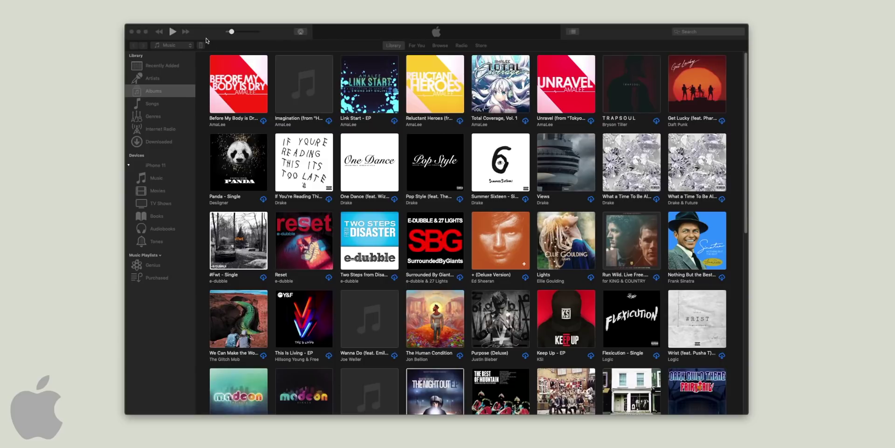
click(204, 49)
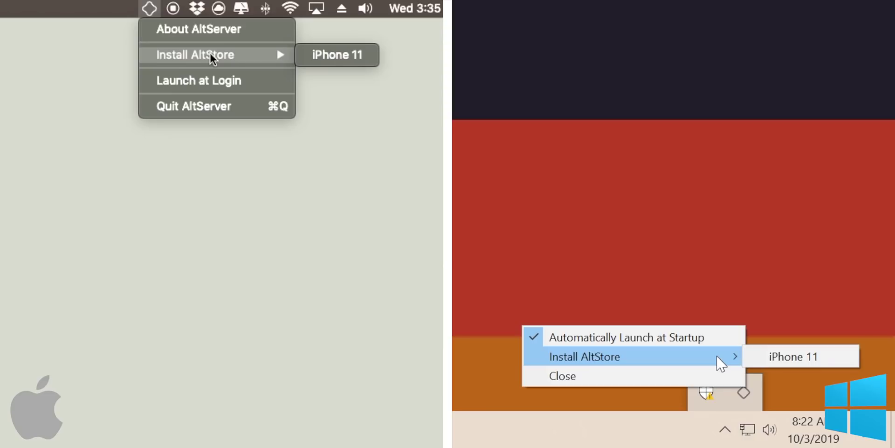
Choose Install AltStore > iPhone 11 and submit the Apple ID e-mail and password.
click(763, 360)
click(311, 58)
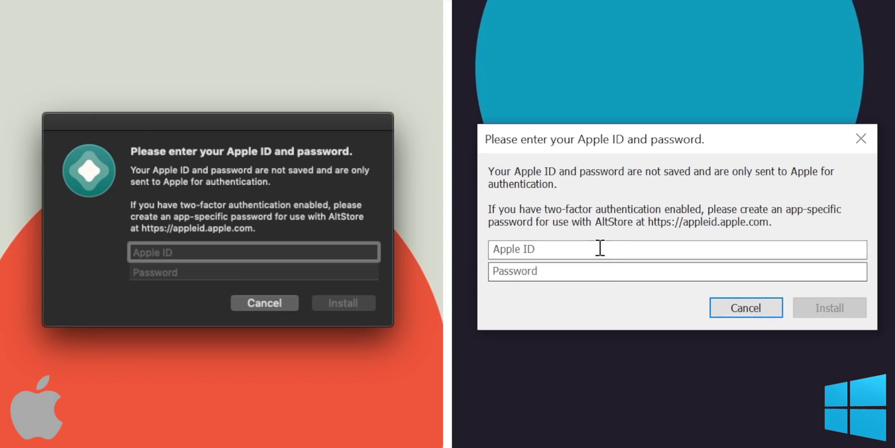
click(601, 247)
key(Tab)
key(Tab)
text(**********)
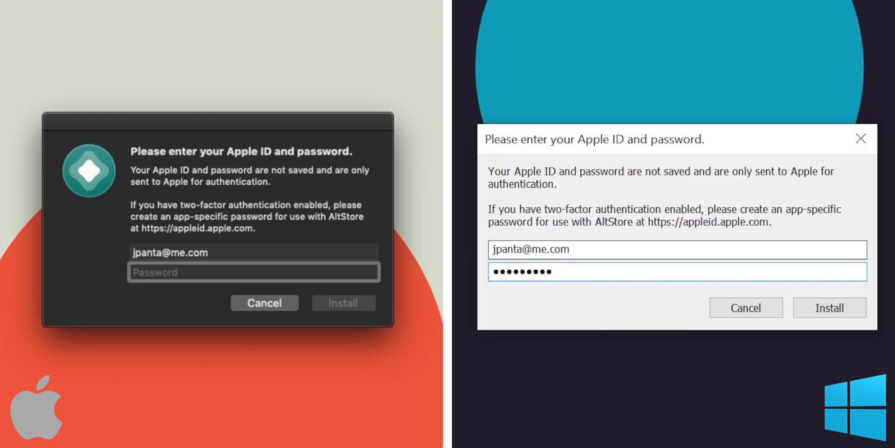
key(Return)
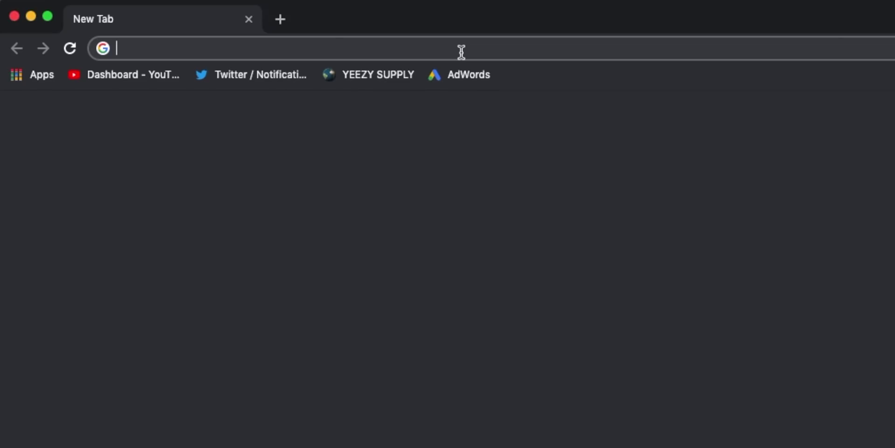
Open appleid.apple.com from the address-bar suggestions for 'apple'.
text(apple)
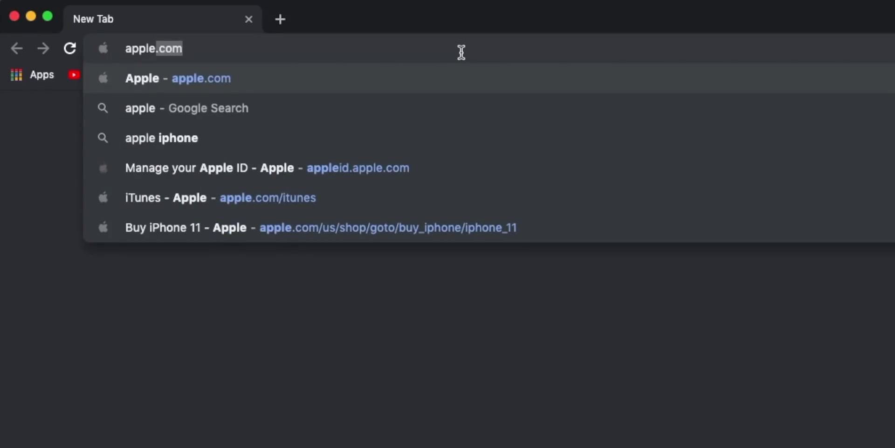
key(Down)
key(Down)
key(Down)
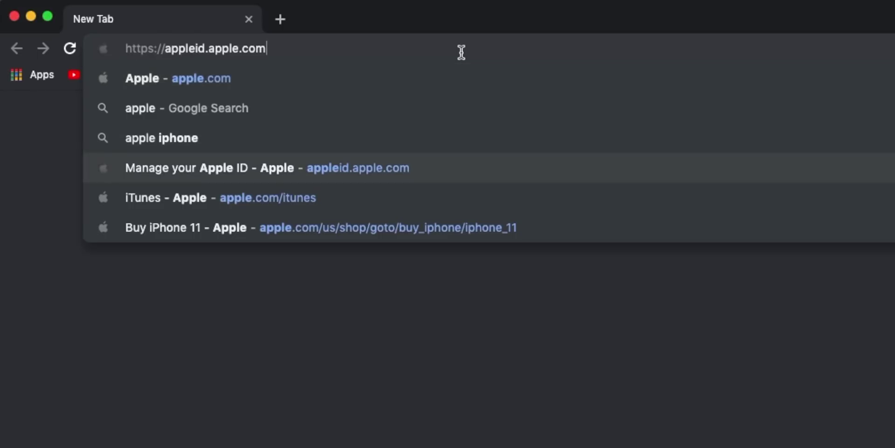
key(Return)
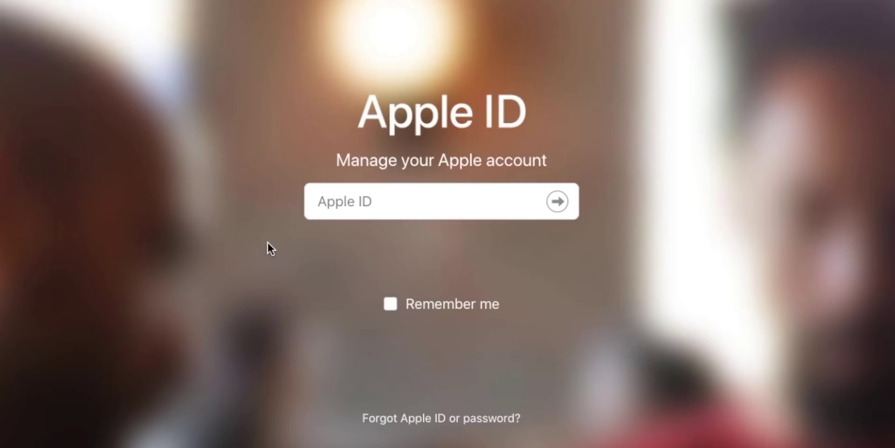
Sign in with the Apple ID e-mail and the pasted account password.
click(452, 194)
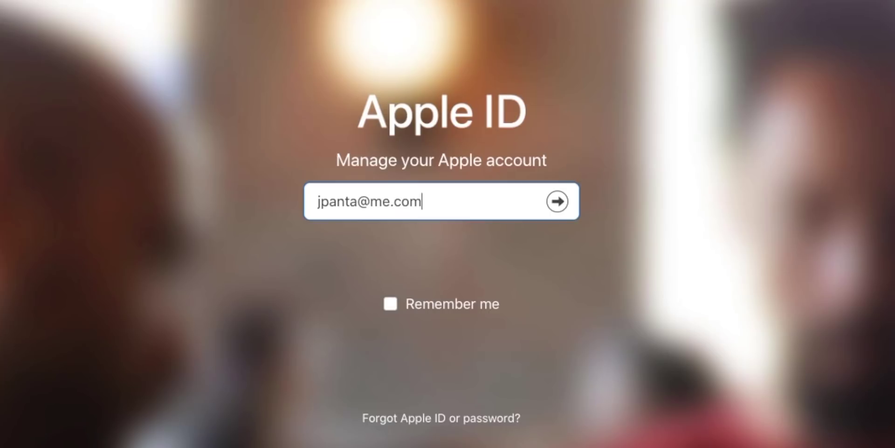
key(Return)
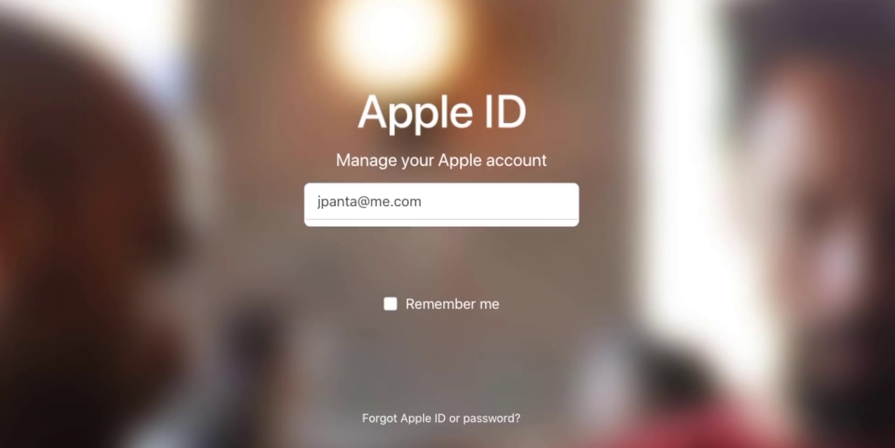
key(super+v)
key(Return)
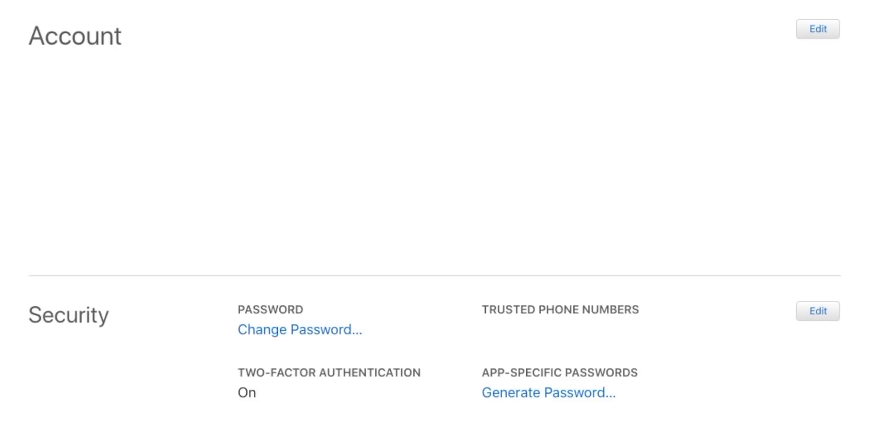
Generate a new app-specific password labelled 'altstore' on the Apple ID site.
scroll(577, 413, down, 5)
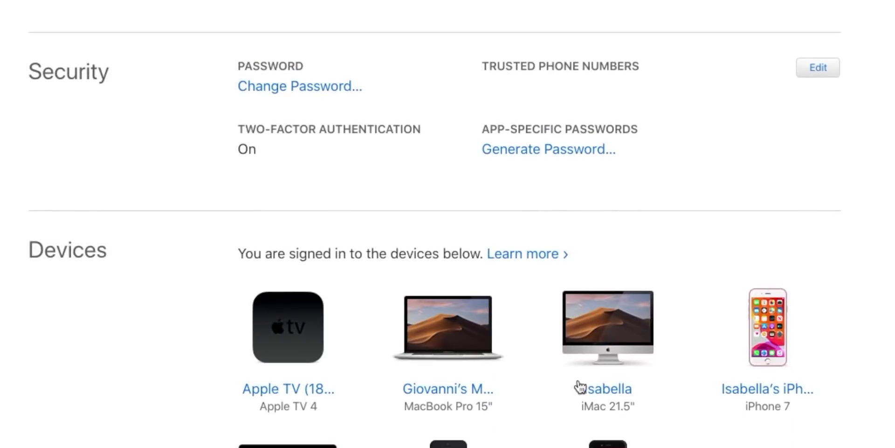
click(563, 154)
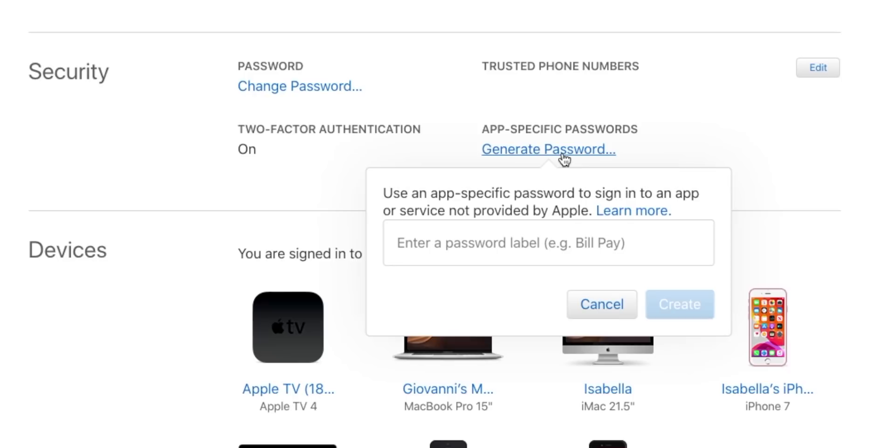
click(545, 238)
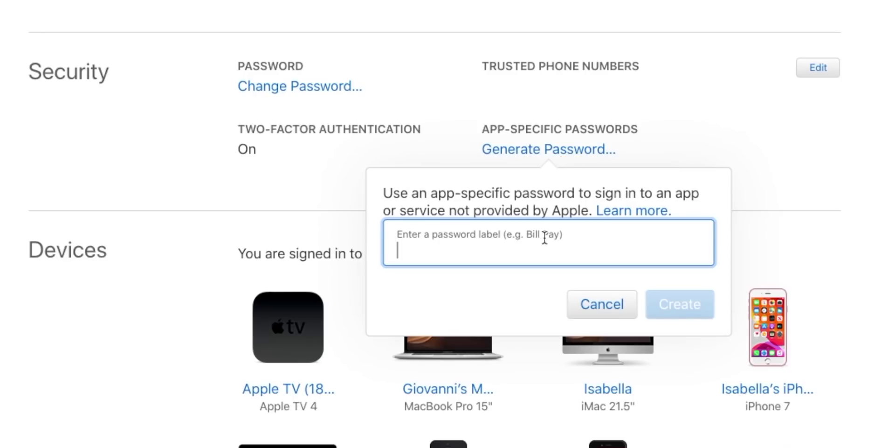
text(altstore)
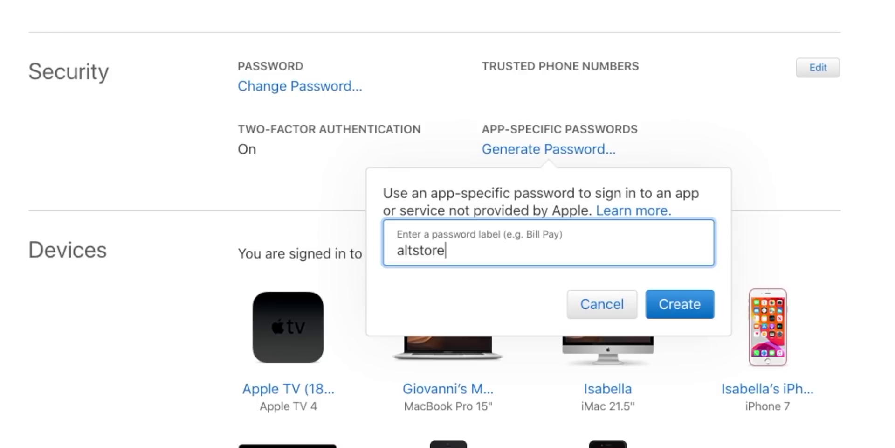
key(Return)
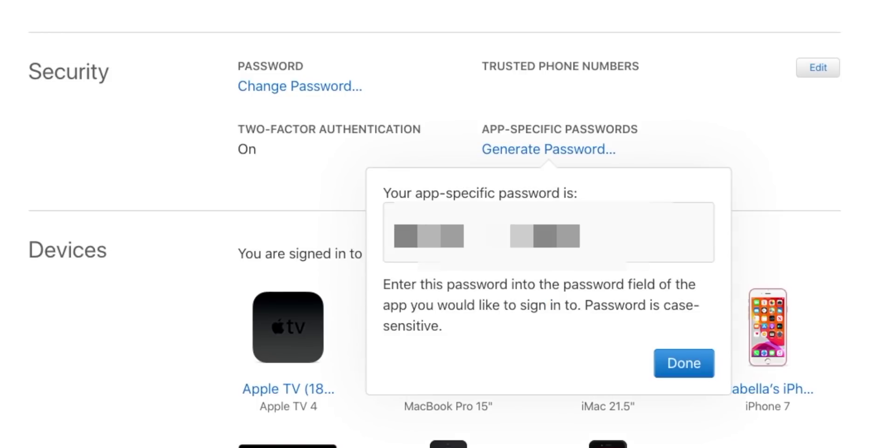
Copy the generated app-specific password to the clipboard.
drag(602, 235, 390, 234)
right_click(467, 232)
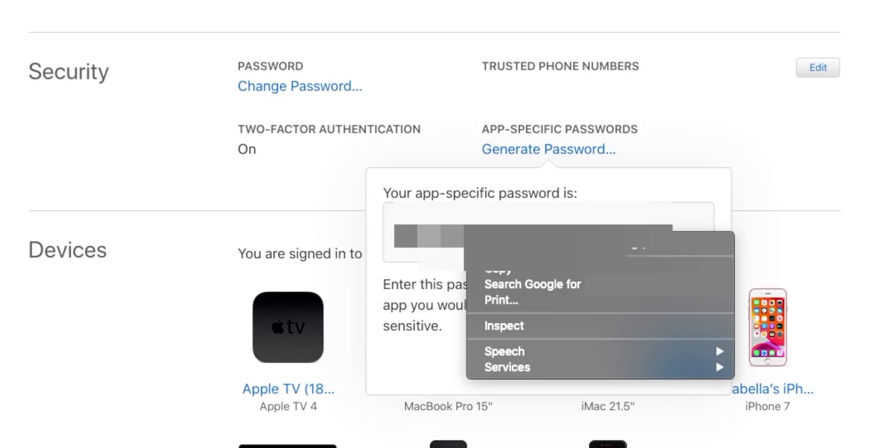
click(486, 269)
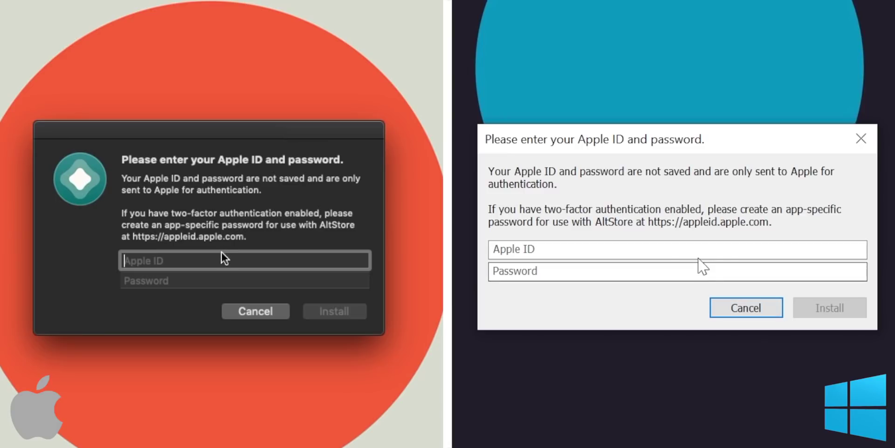
Enter the Apple ID e-mail and paste the app-specific password into AltServer's sign-in fields.
click(700, 252)
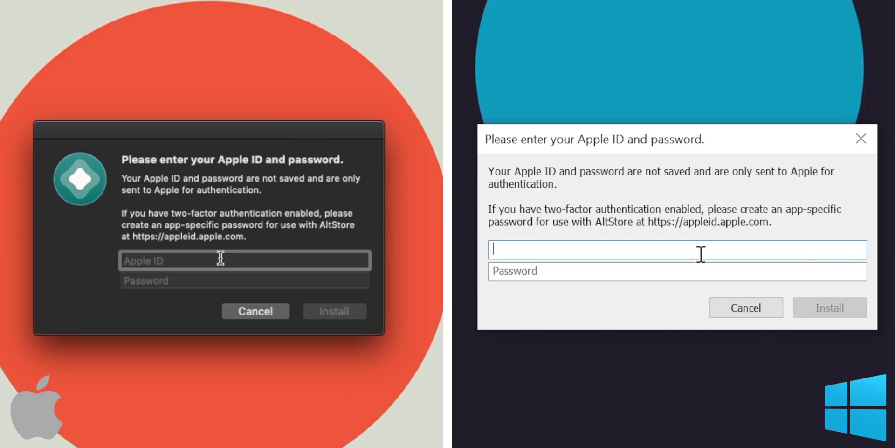
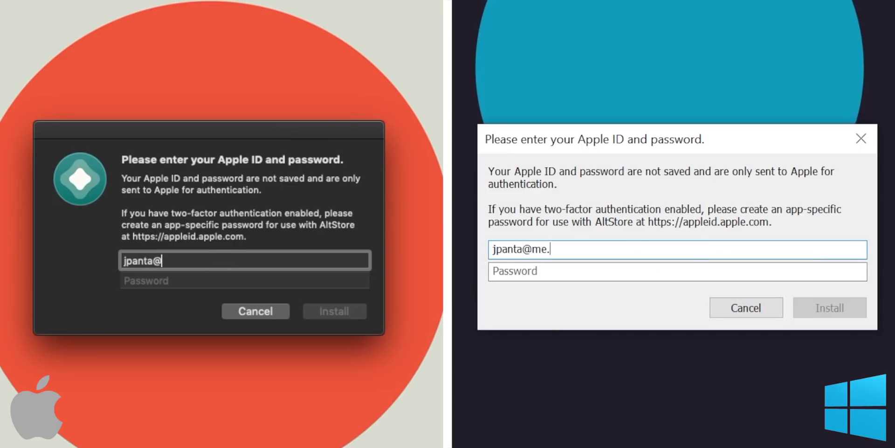
key(Tab)
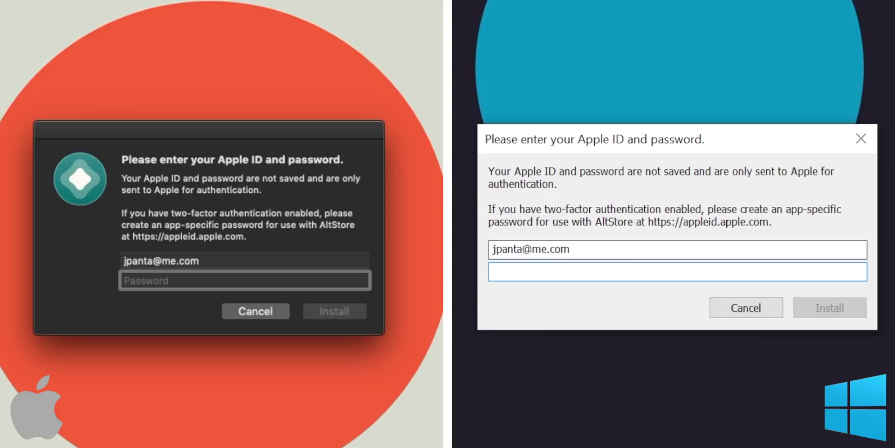
key(super+v)
key(ctrl+v)
Start the AltStore install on both Mac and Windows and check the installation notification.
click(325, 310)
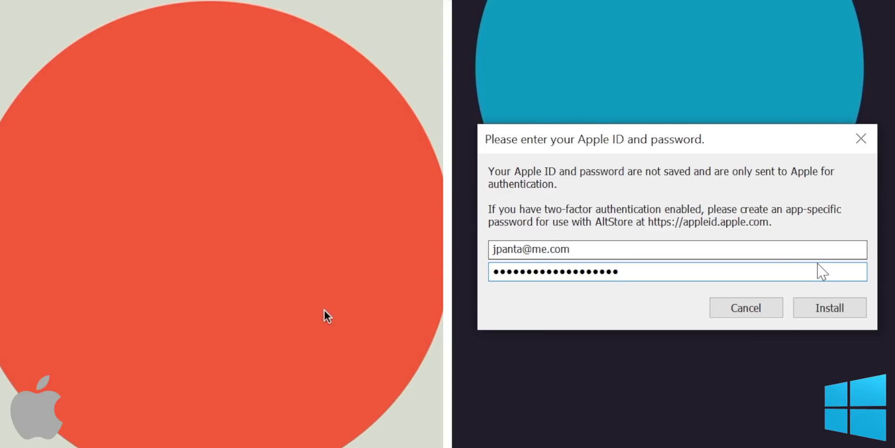
click(835, 308)
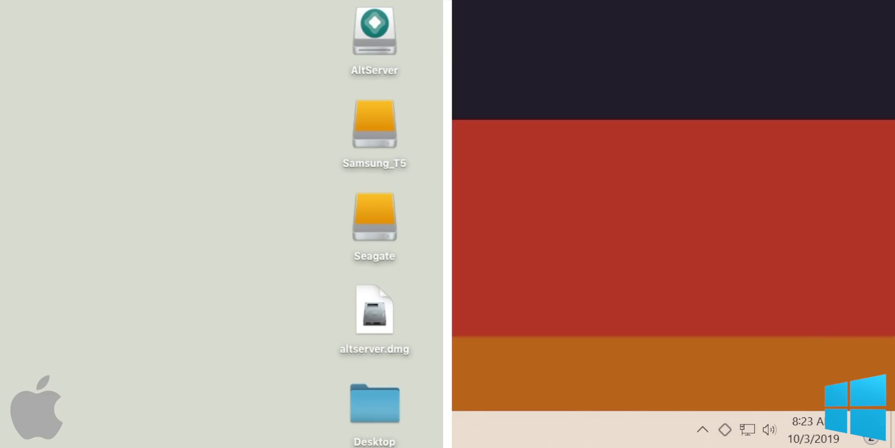
click(870, 436)
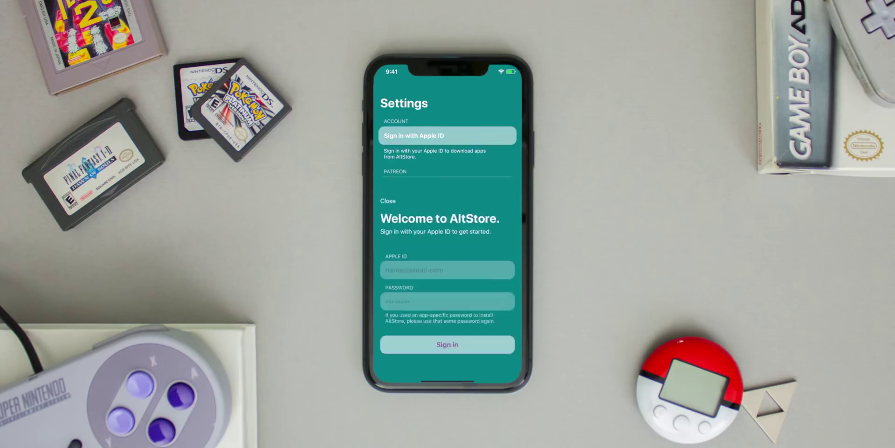
Enter the Apple ID e-mail on the iPhone, paste the app-specific password, and sign in.
click(447, 155)
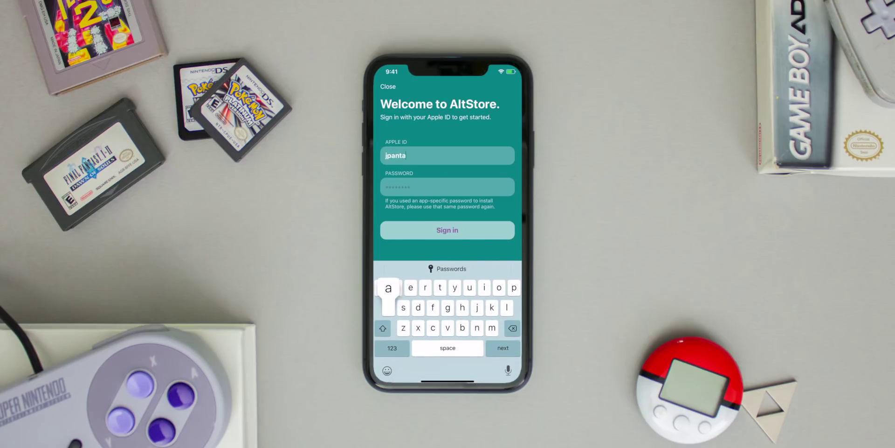
click(392, 348)
text(@me)
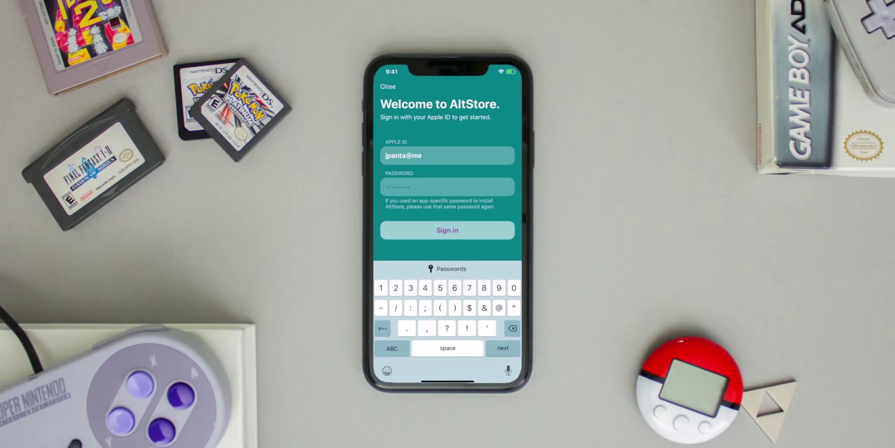
text(.com)
key(Return)
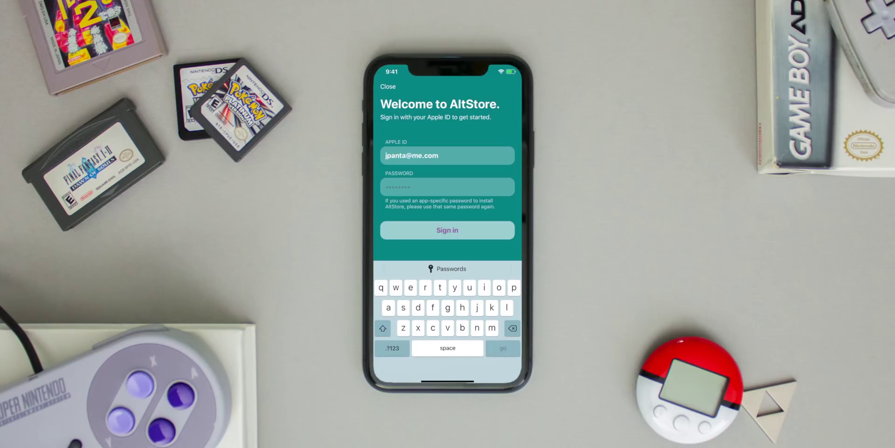
key(ctrl+v)
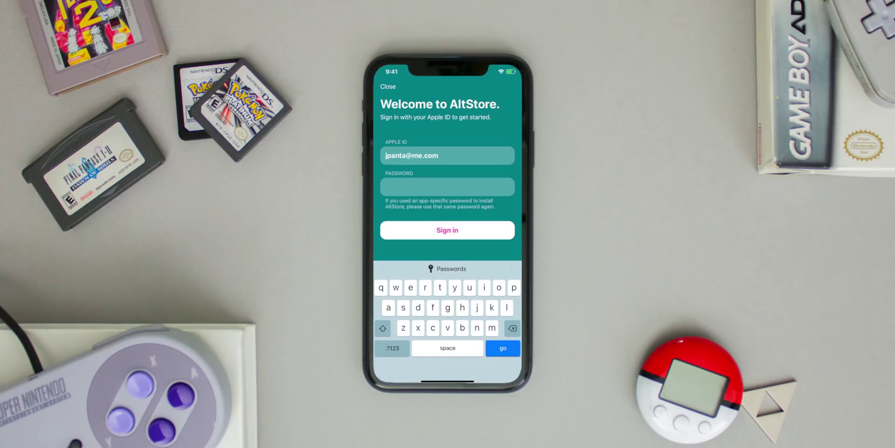
key(Return)
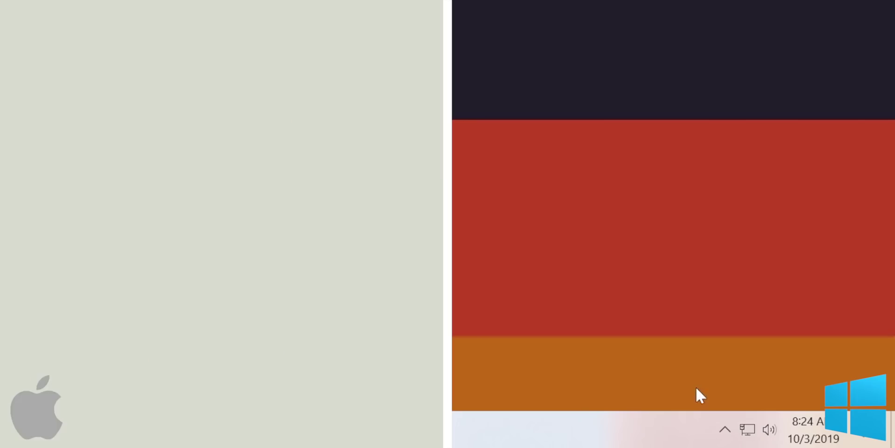
Open the AltServer menu from the Mac menu bar and the Windows hidden tray icons.
mouse_move(79, 2)
click(725, 428)
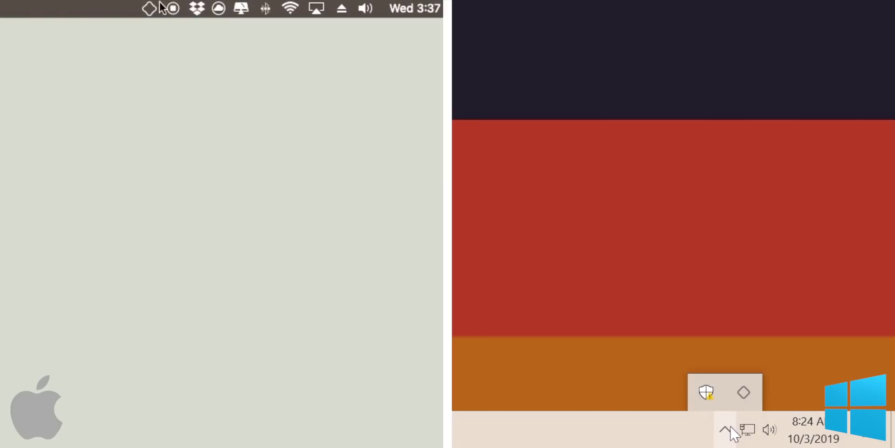
click(150, 8)
click(744, 391)
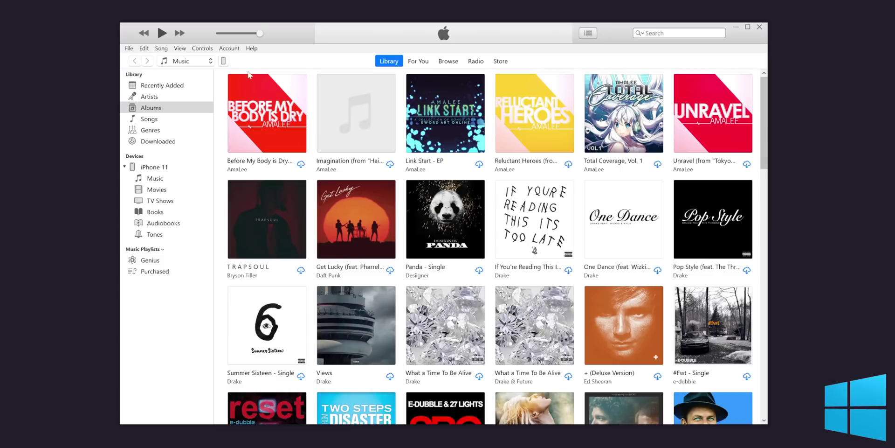
Enable 'Sync with this iPhone over Wi-Fi' on the iPhone 11 summary page.
click(224, 61)
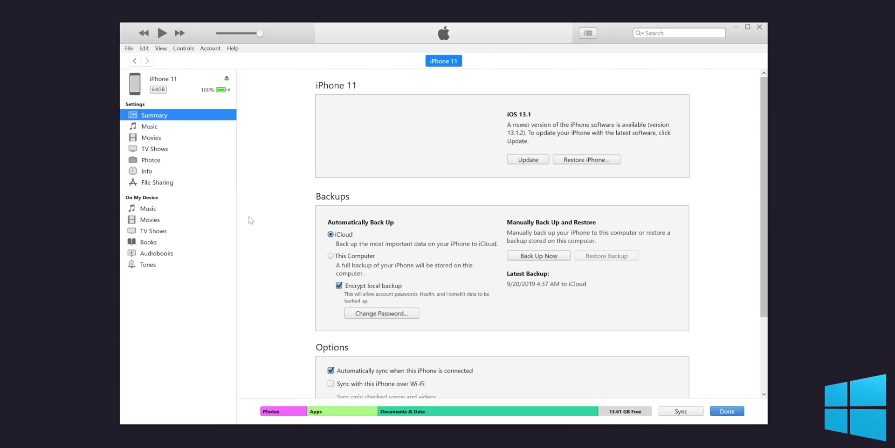
scroll(252, 220, down, 3)
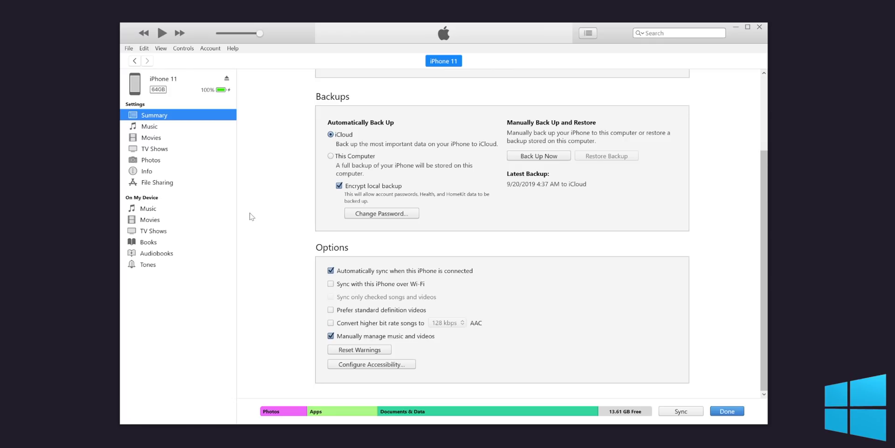
click(331, 285)
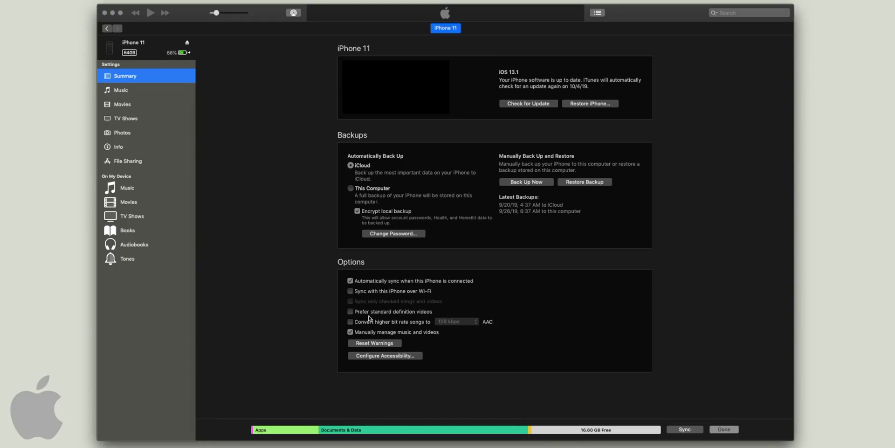
click(350, 291)
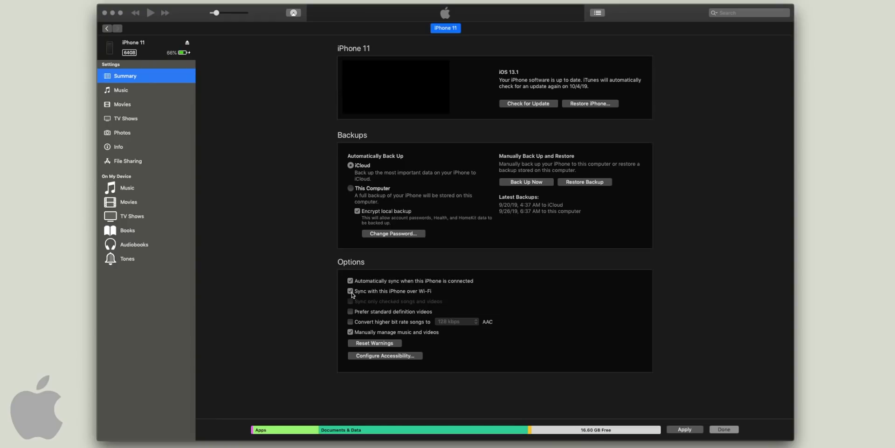